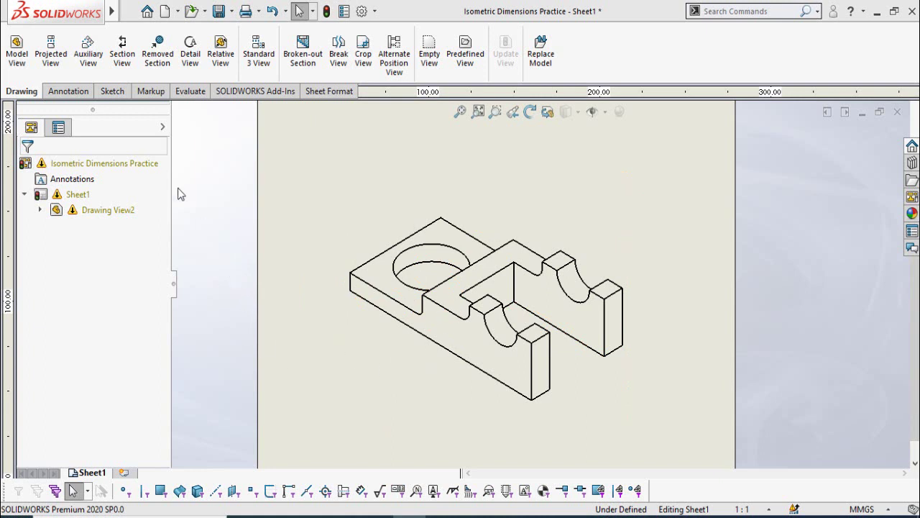
With Smart Dimension, add a 100 length dimension below the block's long front bottom edge
{"action": "left_click", "coordinate": [63, 95]}
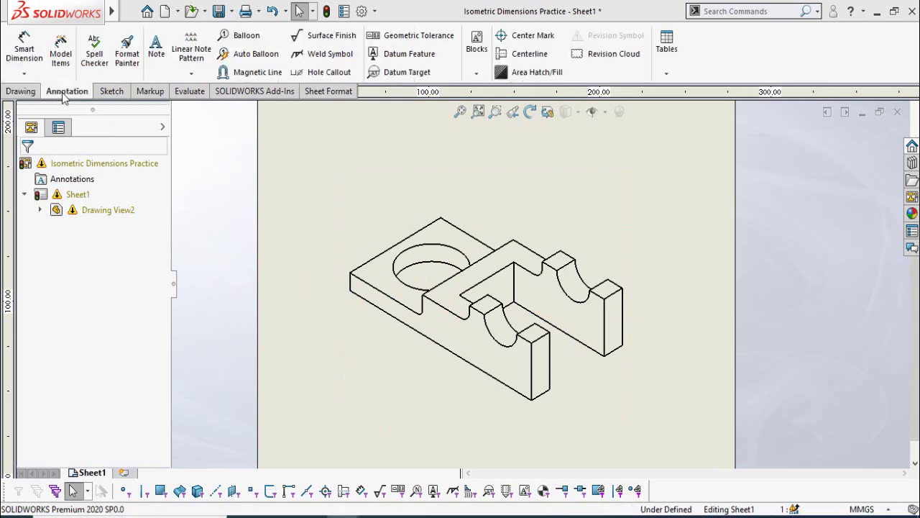
{"action": "left_click", "coordinate": [27, 54]}
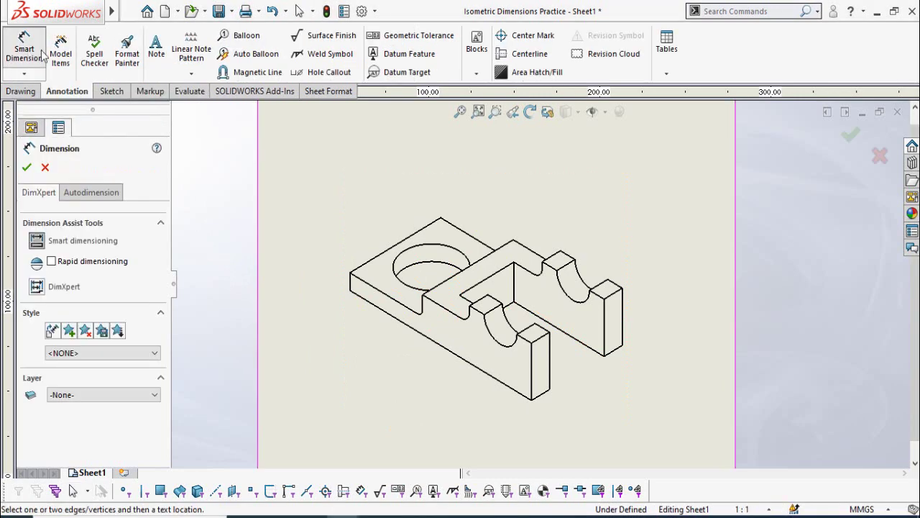
{"action": "scroll", "coordinate": [550, 313], "scroll_direction": "up", "scroll_amount": 2}
{"action": "scroll", "coordinate": [549, 327], "scroll_direction": "down", "scroll_amount": 2}
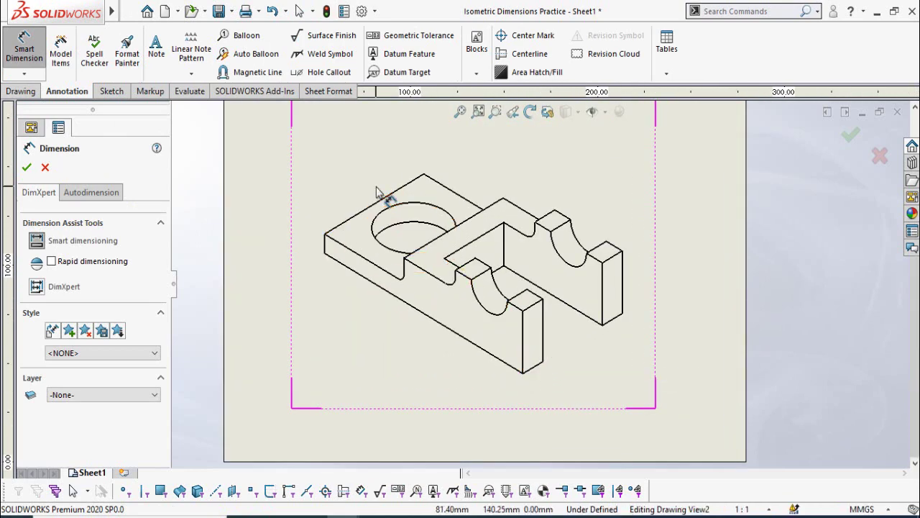
{"action": "scroll", "coordinate": [441, 350], "scroll_direction": "up", "scroll_amount": 2}
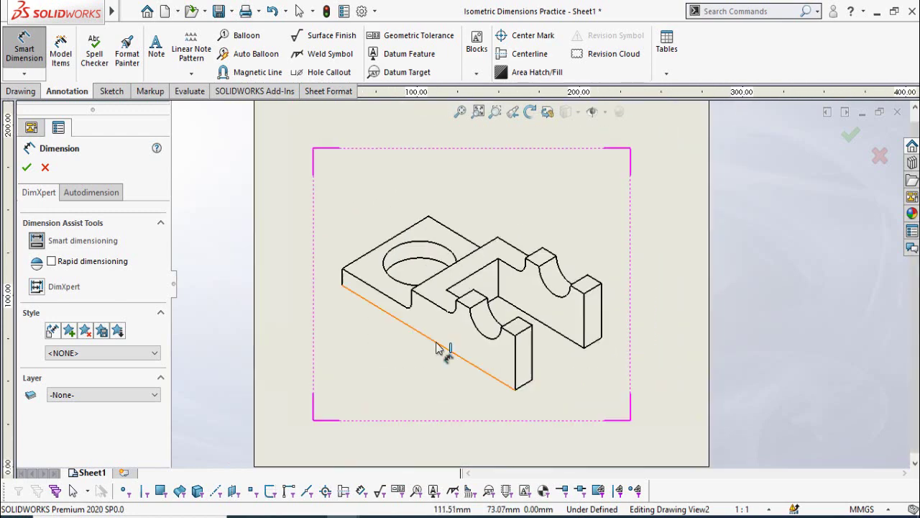
{"action": "left_click", "coordinate": [437, 344]}
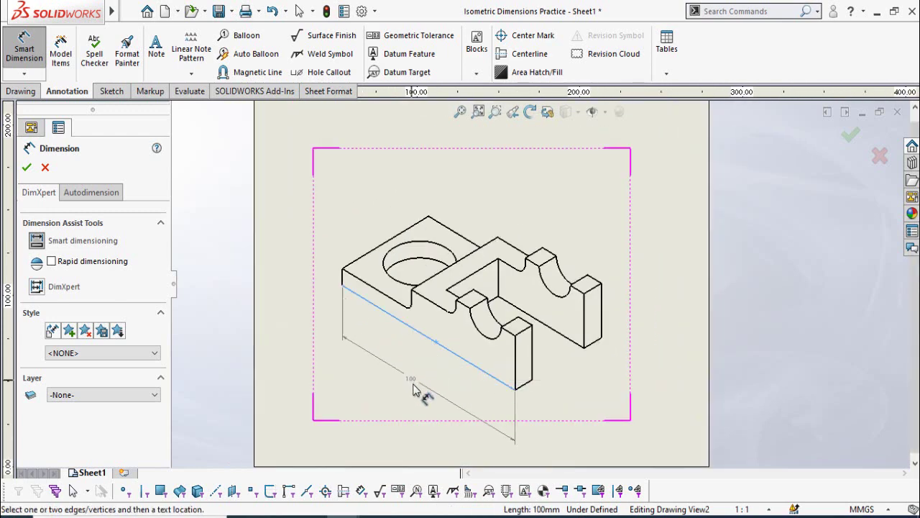
{"action": "left_click", "coordinate": [415, 393]}
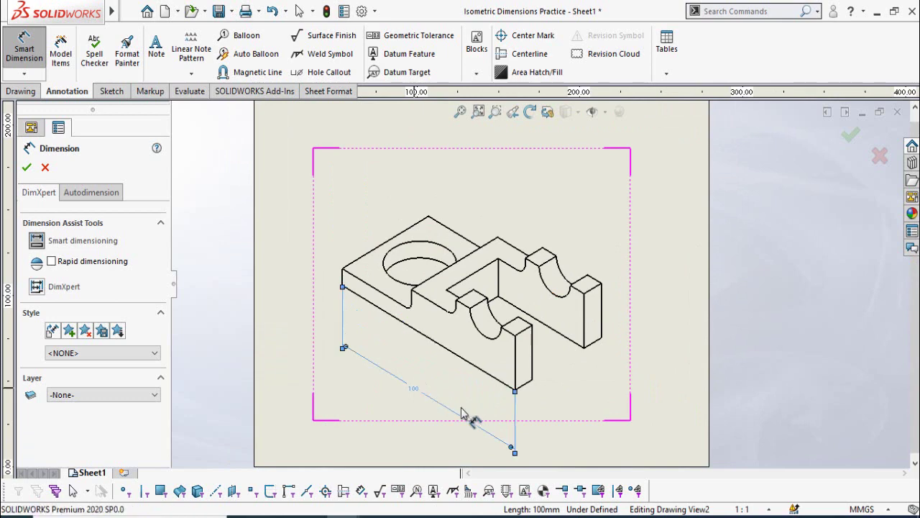
{"action": "left_click", "coordinate": [594, 440]}
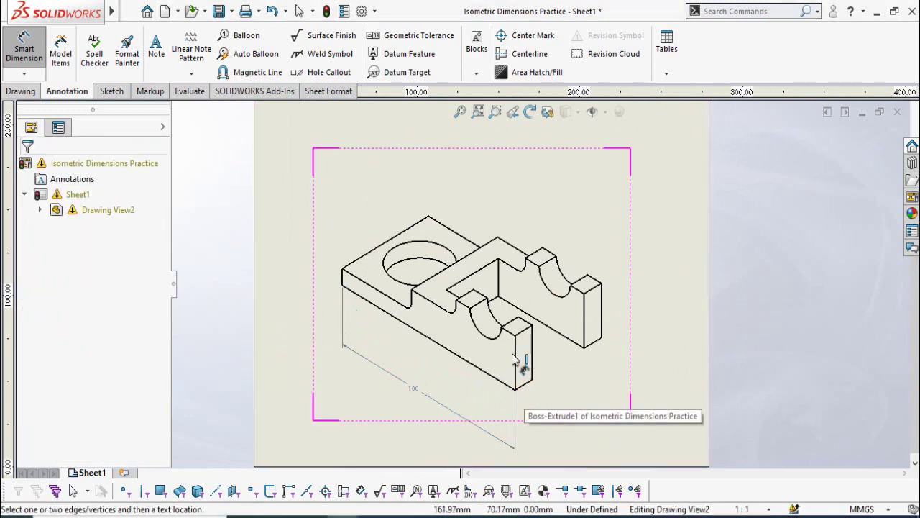
Dimension the front upright's thickness as 10, then begin a dimension between the two uprights
{"action": "left_click", "coordinate": [527, 388]}
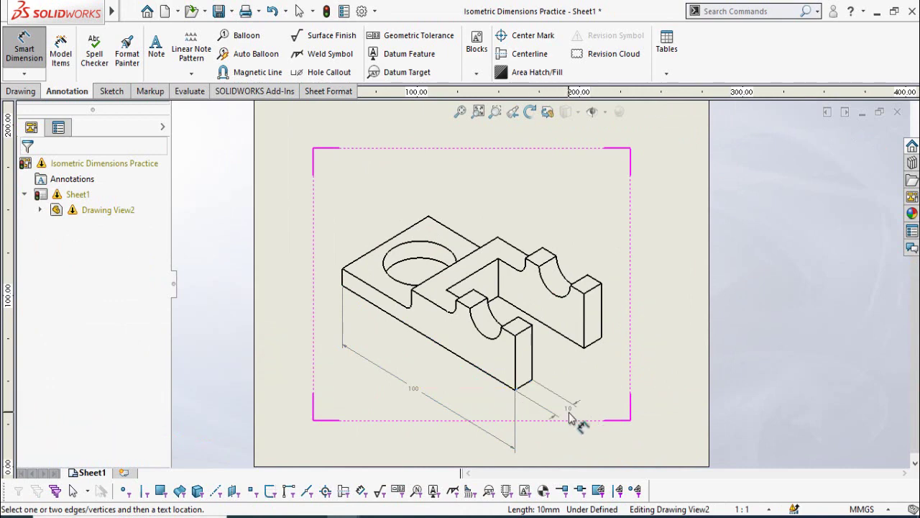
{"action": "key", "text": "Escape"}
{"action": "left_click", "coordinate": [522, 368]}
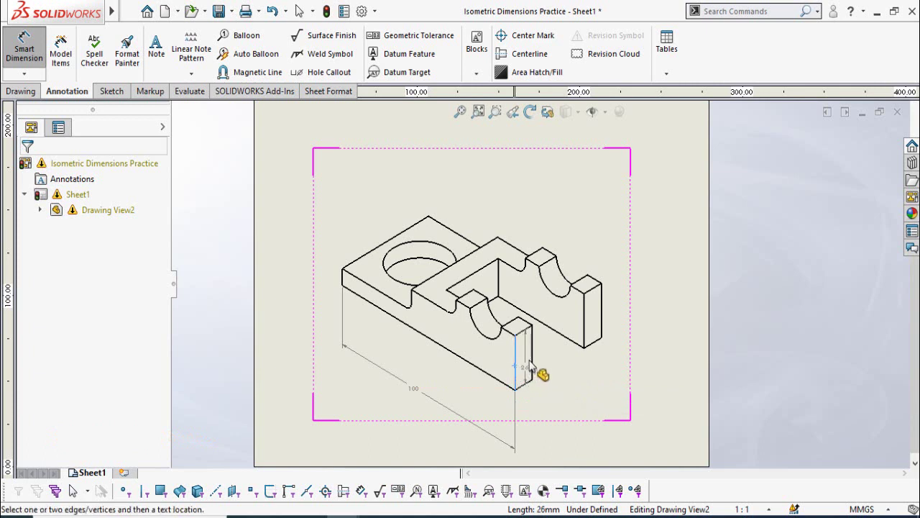
{"action": "left_click", "coordinate": [532, 363]}
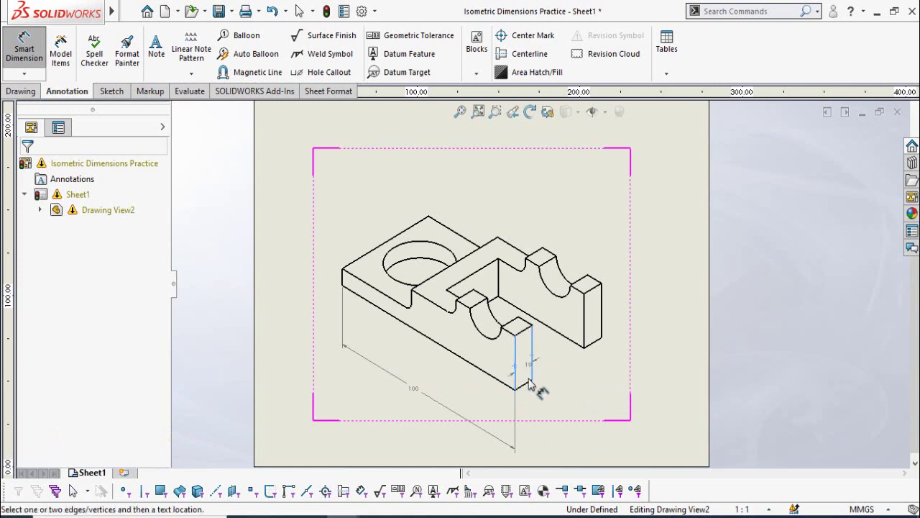
{"action": "left_click", "coordinate": [526, 429]}
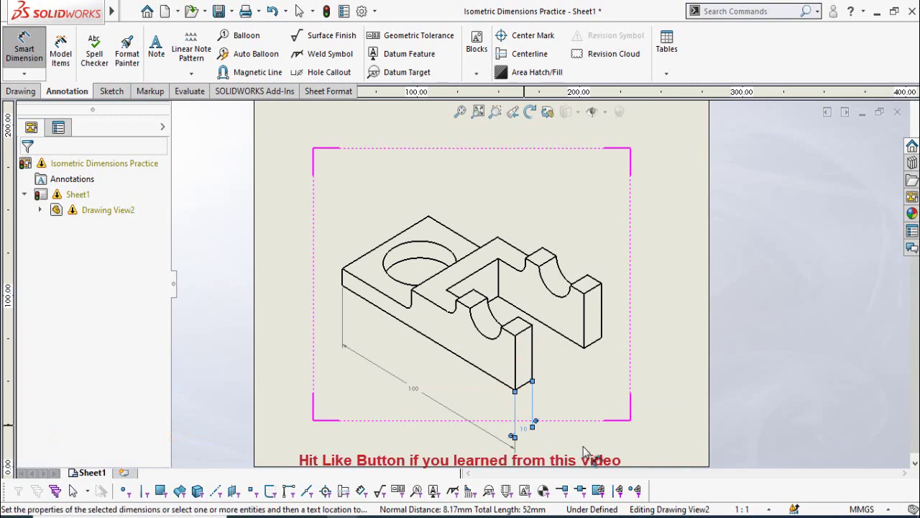
{"action": "left_click", "coordinate": [540, 357]}
{"action": "left_click", "coordinate": [588, 329]}
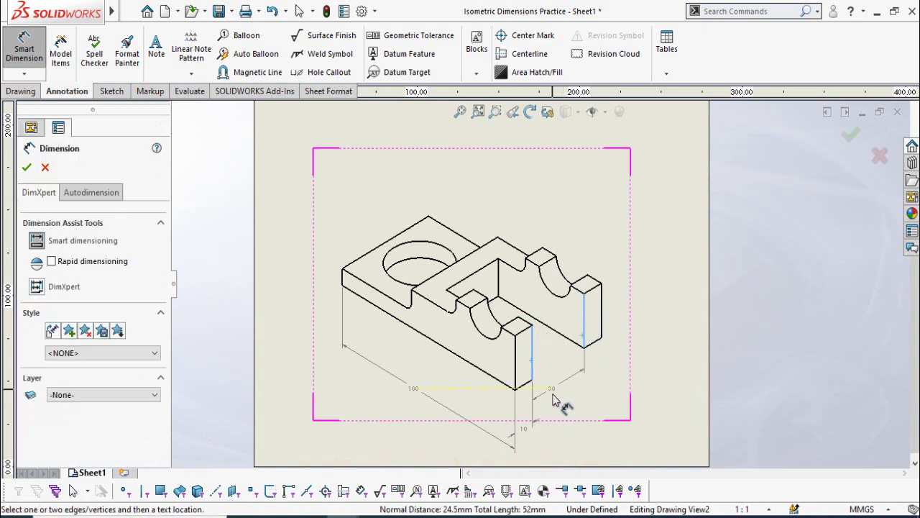
Cancel the stray dimension and add 30 from the front upright's corner to the rear upright's edge
{"action": "key", "text": "Escape"}
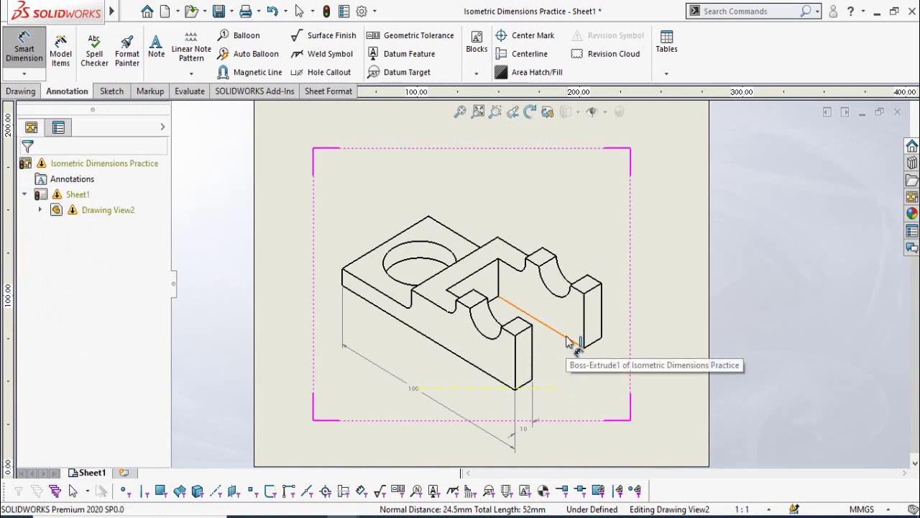
{"action": "left_click", "coordinate": [567, 343]}
{"action": "left_click", "coordinate": [532, 381]}
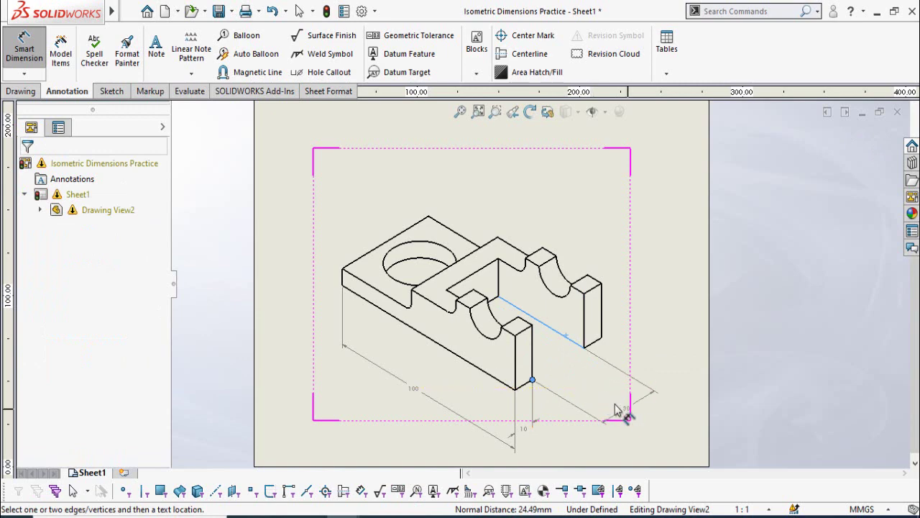
{"action": "left_click", "coordinate": [586, 394]}
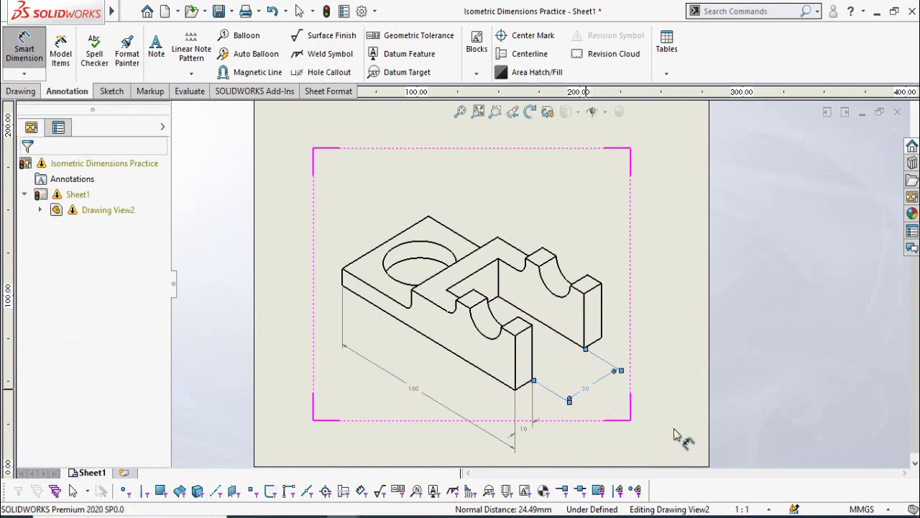
{"action": "left_click", "coordinate": [653, 415]}
{"action": "scroll", "coordinate": [565, 247], "scroll_direction": "down", "scroll_amount": 1}
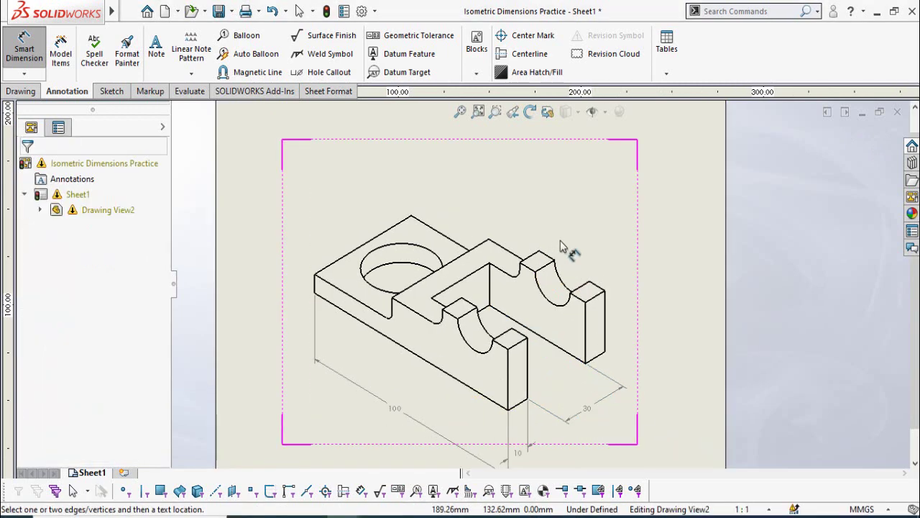
Dimension the circular hole and switch its display to diameter, showing TRUE Ø30
{"action": "left_click", "coordinate": [400, 249]}
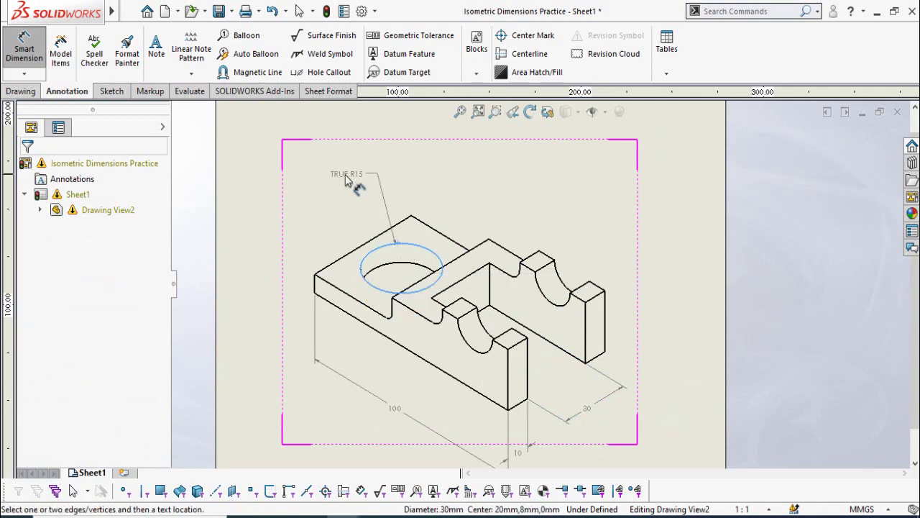
{"action": "left_click", "coordinate": [346, 179]}
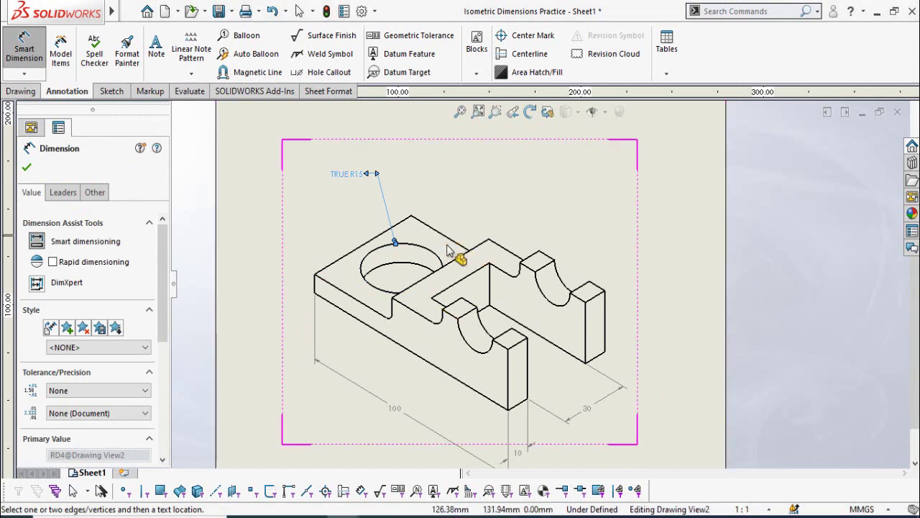
{"action": "left_click", "coordinate": [62, 195]}
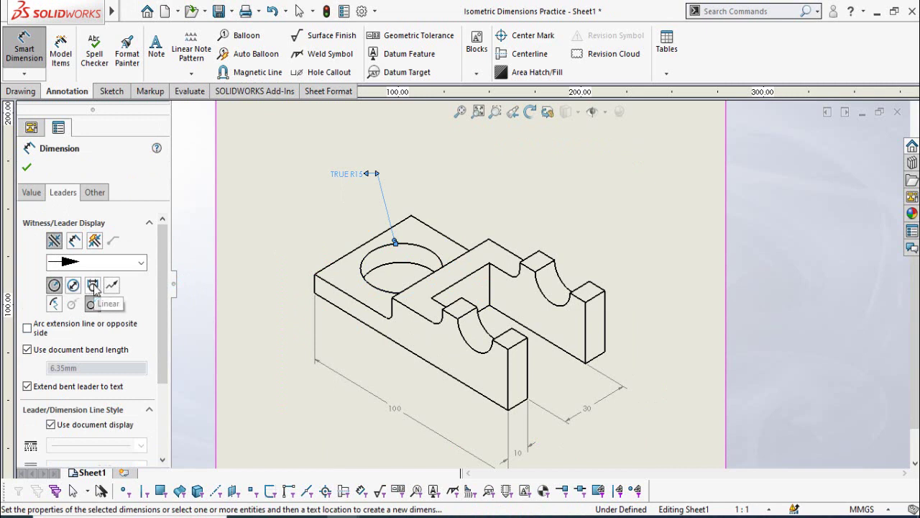
{"action": "left_click", "coordinate": [94, 286]}
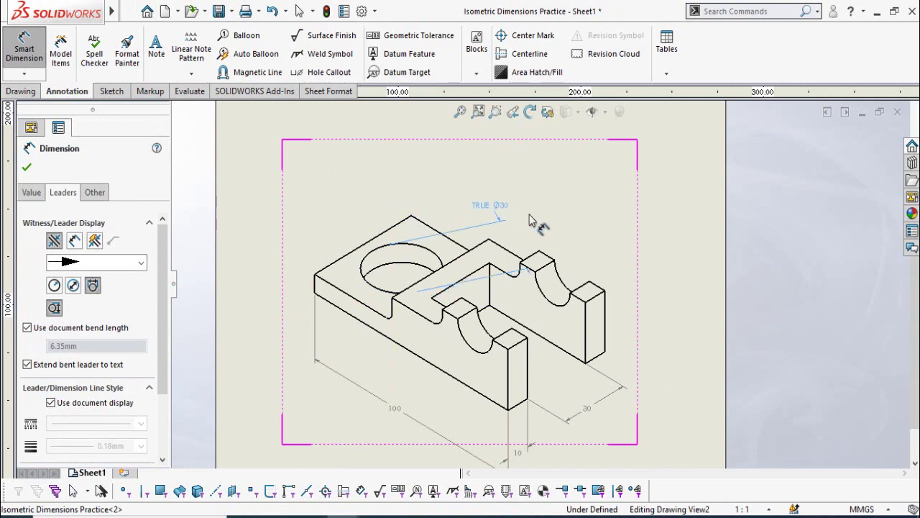
{"action": "left_click", "coordinate": [572, 239]}
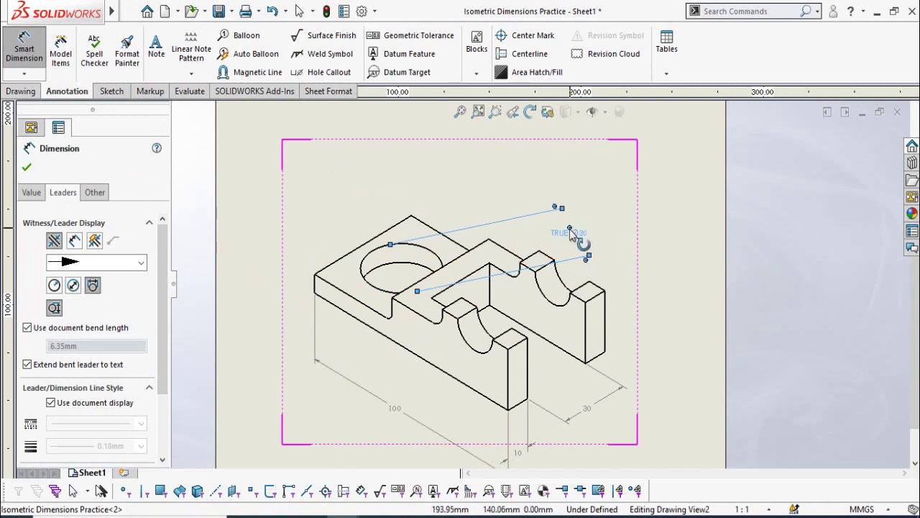
Move TRUE Ø30 above the hole and align its text with the leader using a custom text position
{"action": "left_click_drag", "start_coordinate": [565, 222], "coordinate": [438, 164]}
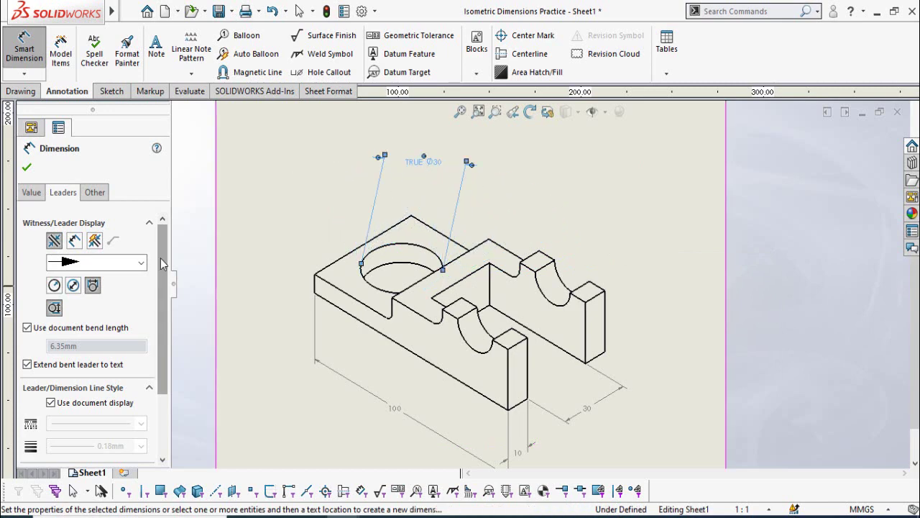
{"action": "left_click_drag", "start_coordinate": [163, 264], "coordinate": [172, 382]}
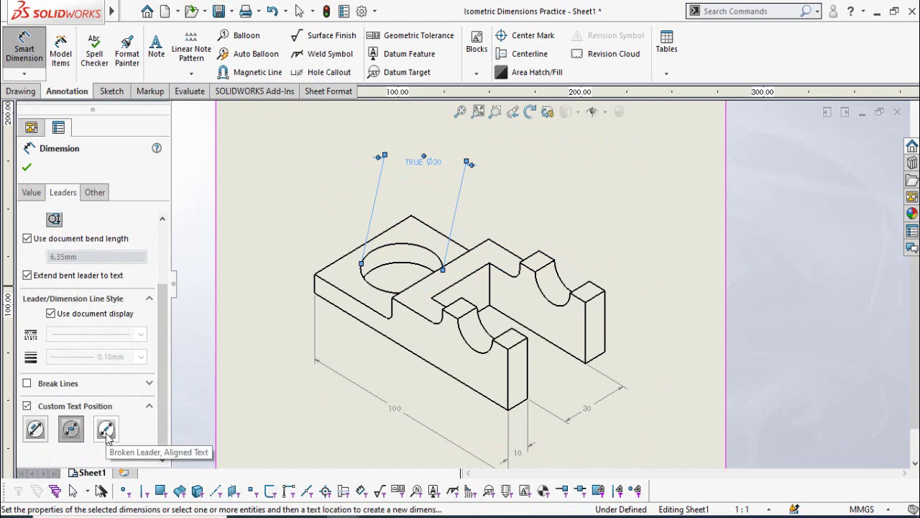
{"action": "left_click", "coordinate": [106, 430]}
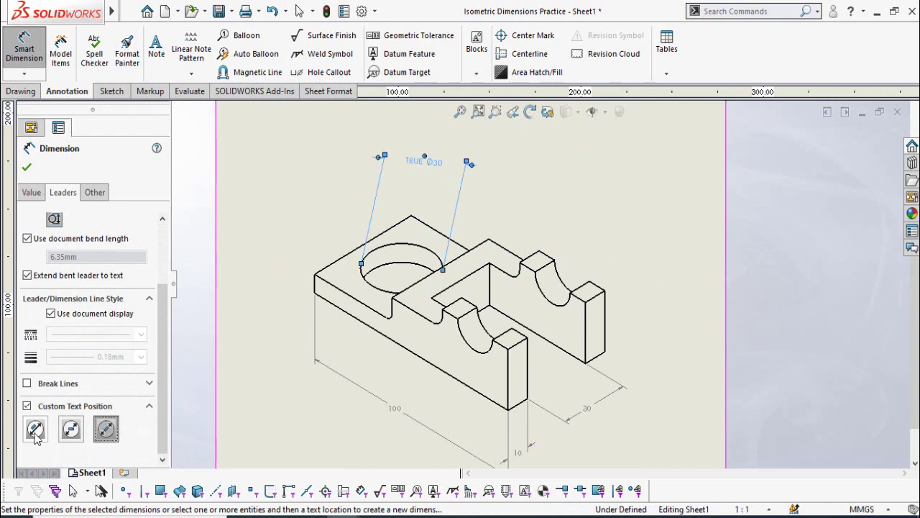
{"action": "left_click", "coordinate": [35, 433]}
{"action": "left_click", "coordinate": [106, 430]}
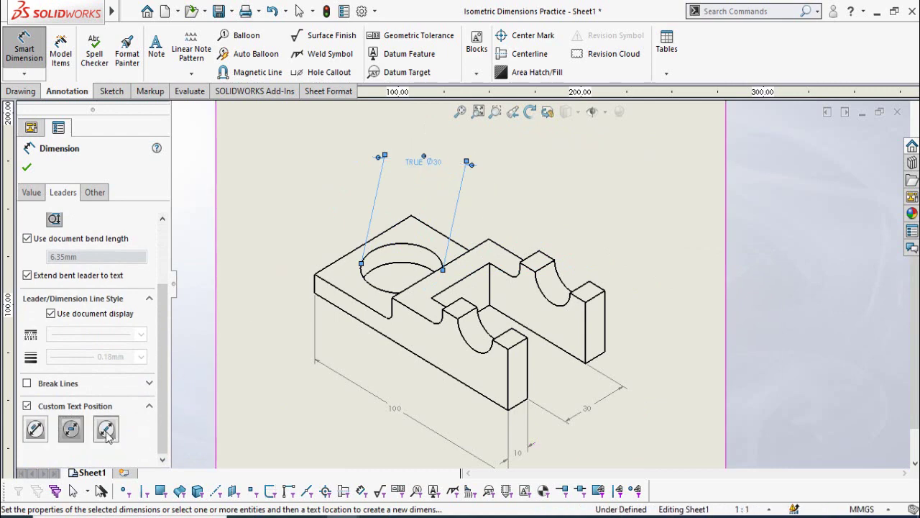
{"action": "scroll", "coordinate": [503, 226], "scroll_direction": "down", "scroll_amount": 1}
{"action": "scroll", "coordinate": [502, 225], "scroll_direction": "down", "scroll_amount": 1}
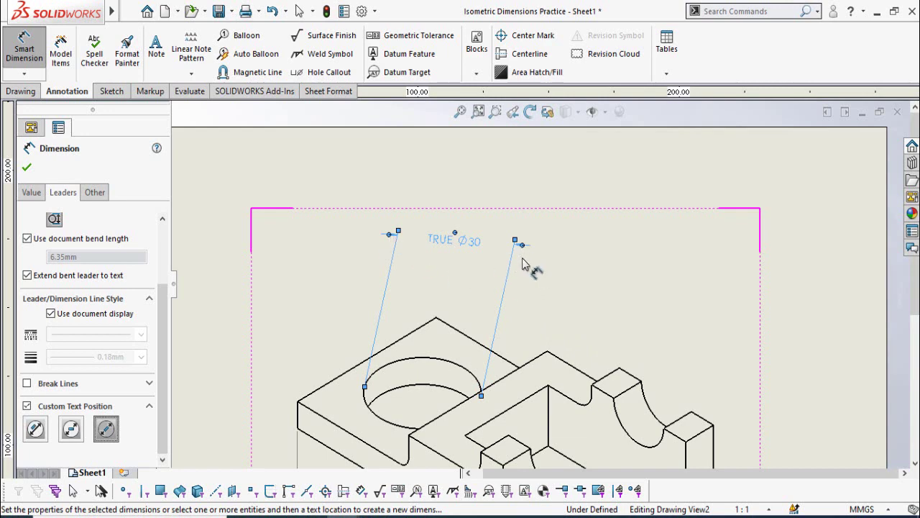
{"action": "left_click", "coordinate": [524, 249]}
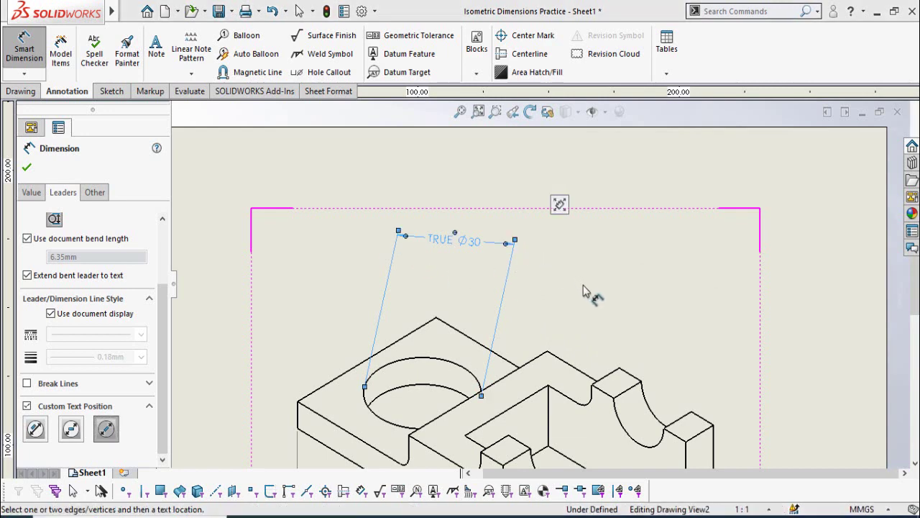
{"action": "left_click", "coordinate": [559, 313]}
{"action": "scroll", "coordinate": [559, 313], "scroll_direction": "up", "scroll_amount": 3}
{"action": "scroll", "coordinate": [544, 304], "scroll_direction": "down", "scroll_amount": 2}
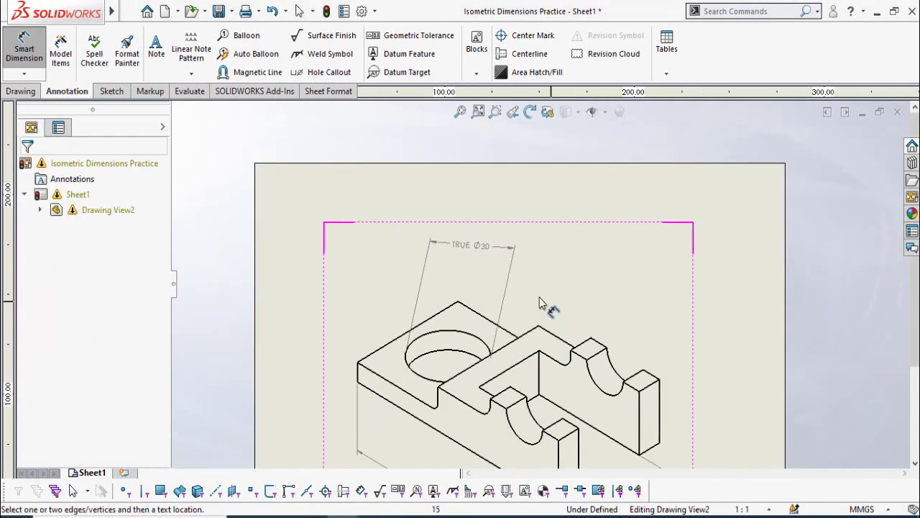
Shift TRUE Ø30 left so its extension lines stand vertical, then deselect it
{"action": "left_click", "coordinate": [472, 248]}
{"action": "left_click_drag", "start_coordinate": [471, 248], "coordinate": [451, 248]}
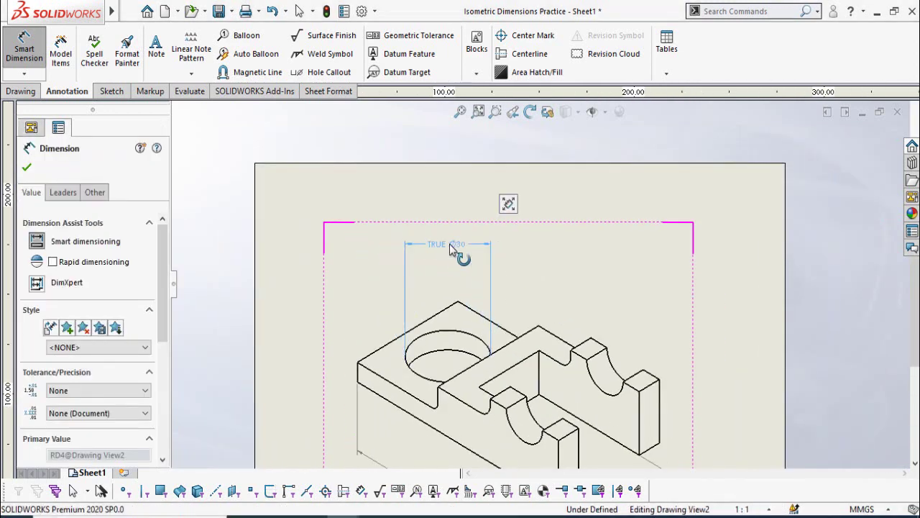
{"action": "left_click", "coordinate": [655, 302]}
{"action": "scroll", "coordinate": [656, 302], "scroll_direction": "up", "scroll_amount": 3}
{"action": "scroll", "coordinate": [590, 338], "scroll_direction": "down", "scroll_amount": 1}
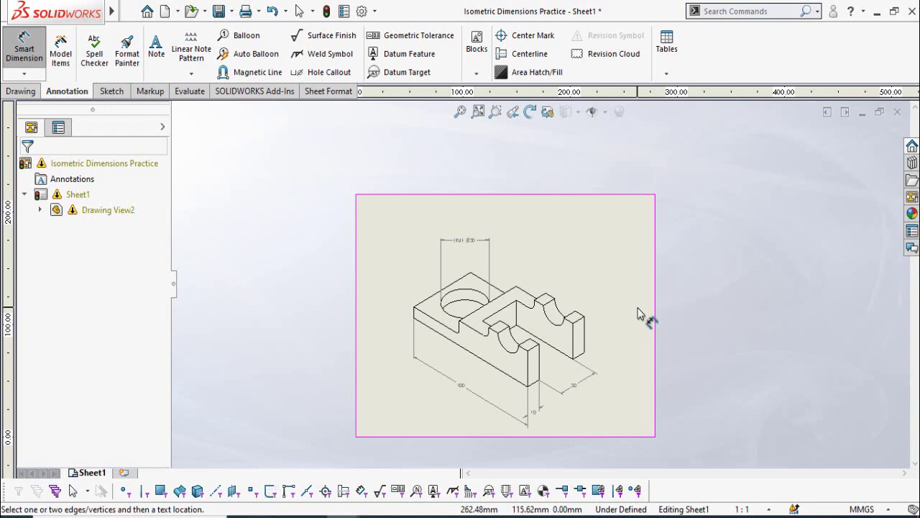
{"action": "scroll", "coordinate": [568, 302], "scroll_direction": "down", "scroll_amount": 4}
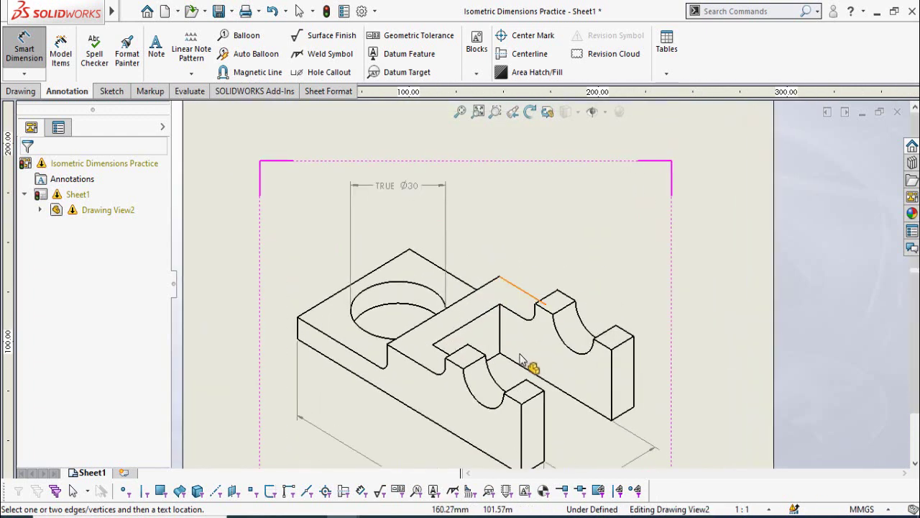
Radius-dimension the small notch arc, placing the TRUE R5 label above the part
{"action": "key", "text": "Escape"}
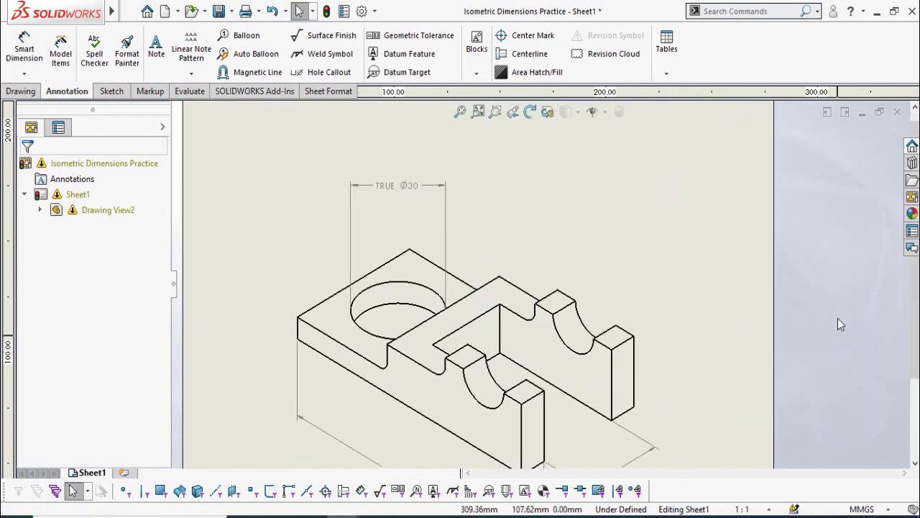
{"action": "key", "text": "Return"}
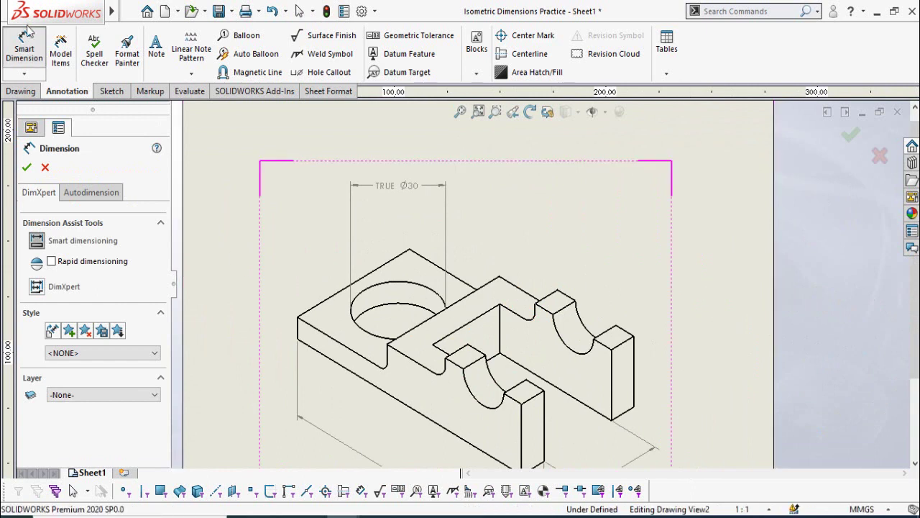
{"action": "left_click", "coordinate": [535, 322]}
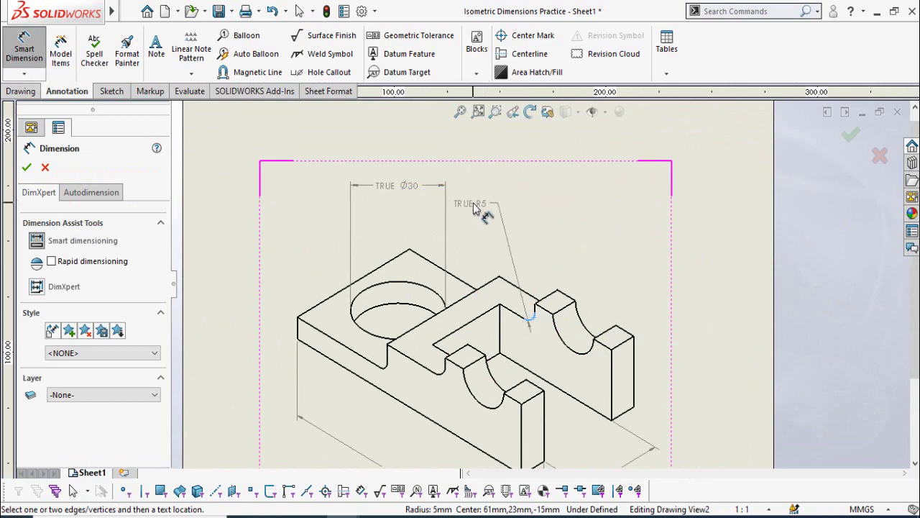
{"action": "left_click", "coordinate": [476, 206]}
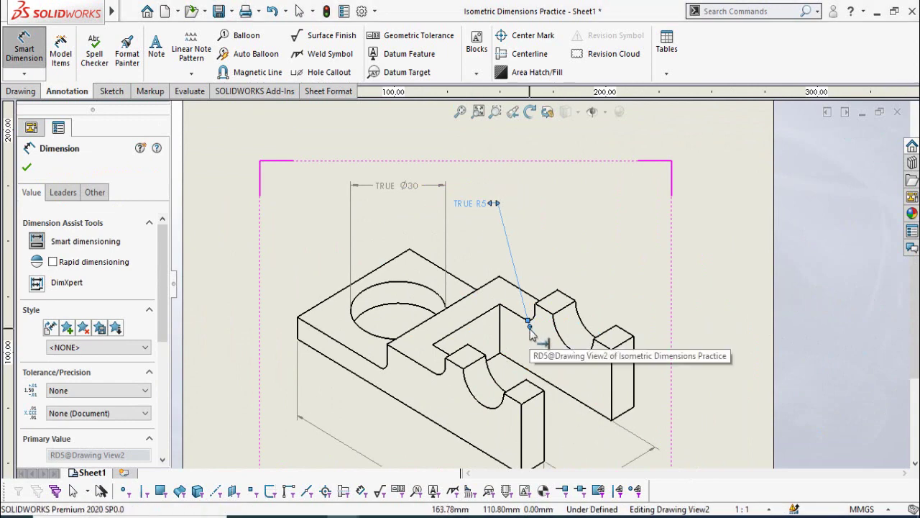
Extend the TRUE R5 leader end to add a shoulder, then finish the dimension
{"action": "scroll", "coordinate": [532, 334], "scroll_direction": "down", "scroll_amount": 3}
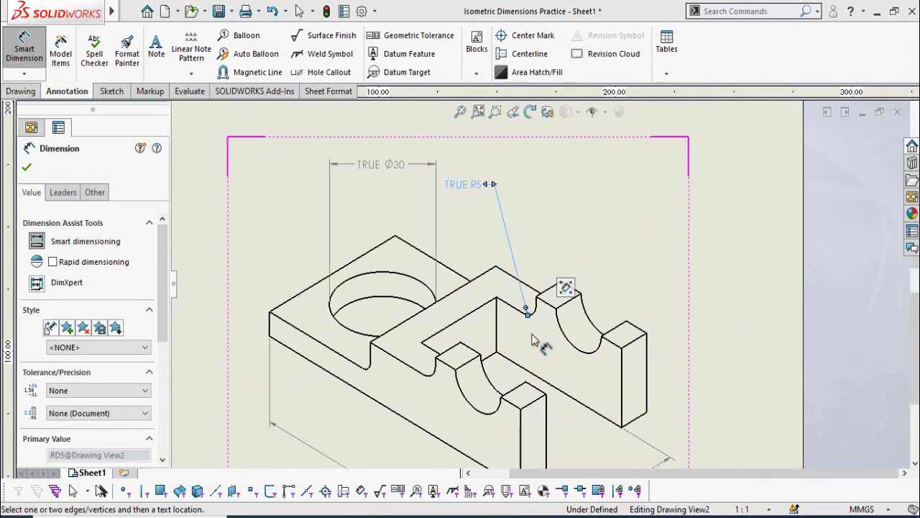
{"action": "scroll", "coordinate": [535, 338], "scroll_direction": "up", "scroll_amount": 5}
{"action": "scroll", "coordinate": [530, 214], "scroll_direction": "down", "scroll_amount": 3}
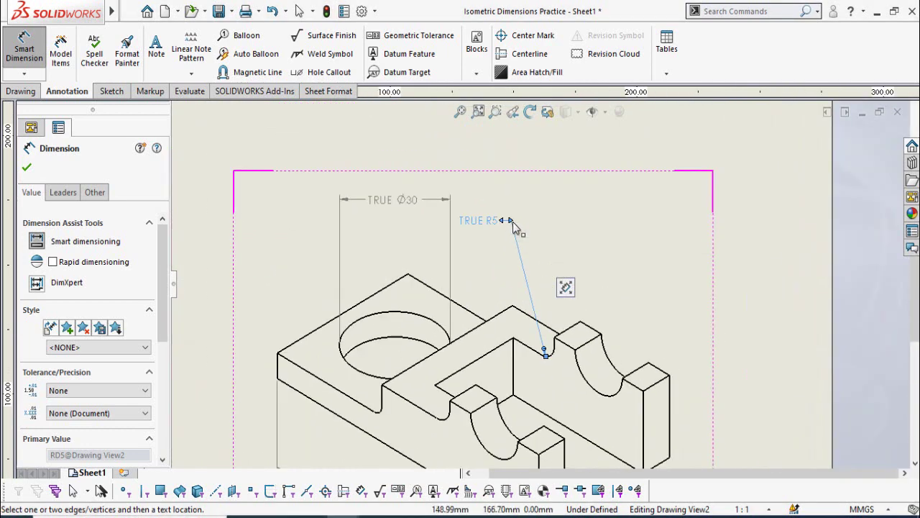
{"action": "left_click_drag", "start_coordinate": [512, 224], "coordinate": [524, 222]}
{"action": "key", "text": "Escape"}
{"action": "scroll", "coordinate": [641, 324], "scroll_direction": "up", "scroll_amount": 5}
{"action": "scroll", "coordinate": [544, 323], "scroll_direction": "down", "scroll_amount": 2}
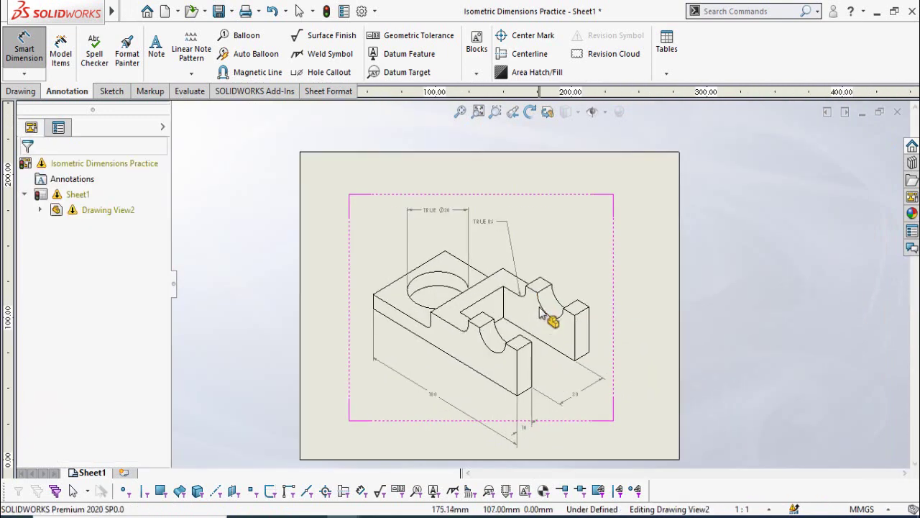
Dimension the large semicircular cut, placing Ø18 beside it
{"action": "scroll", "coordinate": [548, 308], "scroll_direction": "down", "scroll_amount": 2}
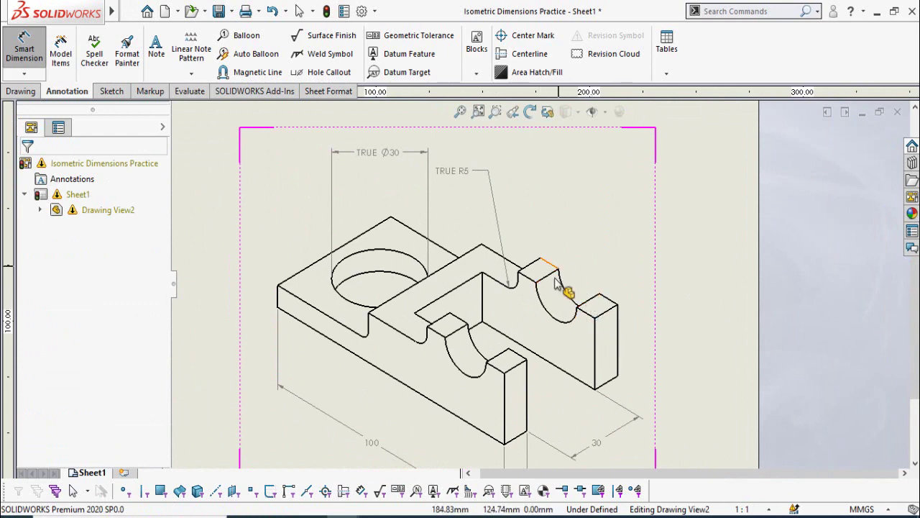
{"action": "left_click", "coordinate": [548, 279]}
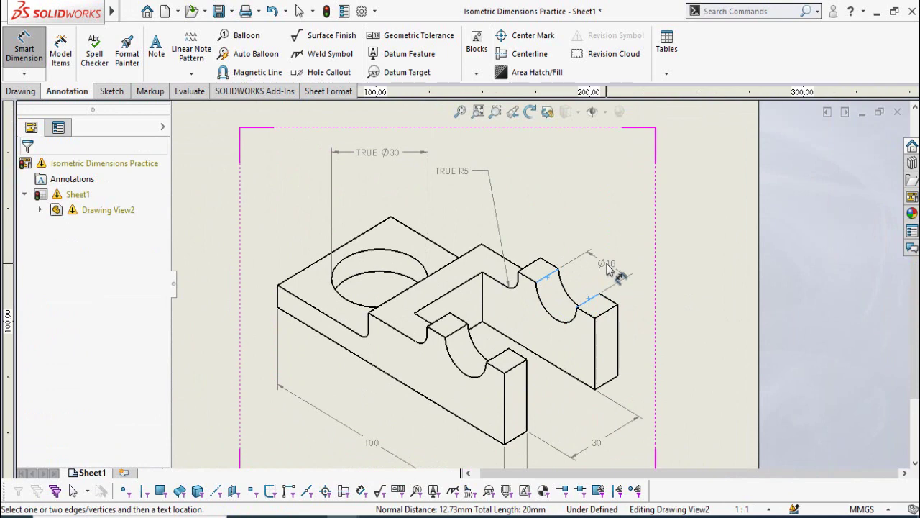
{"action": "left_click", "coordinate": [606, 266]}
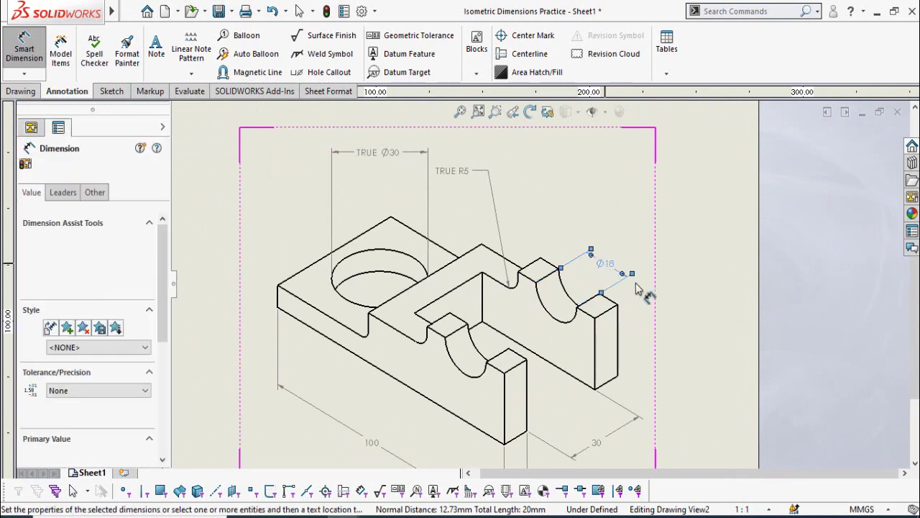
{"action": "scroll", "coordinate": [643, 294], "scroll_direction": "down", "scroll_amount": 1}
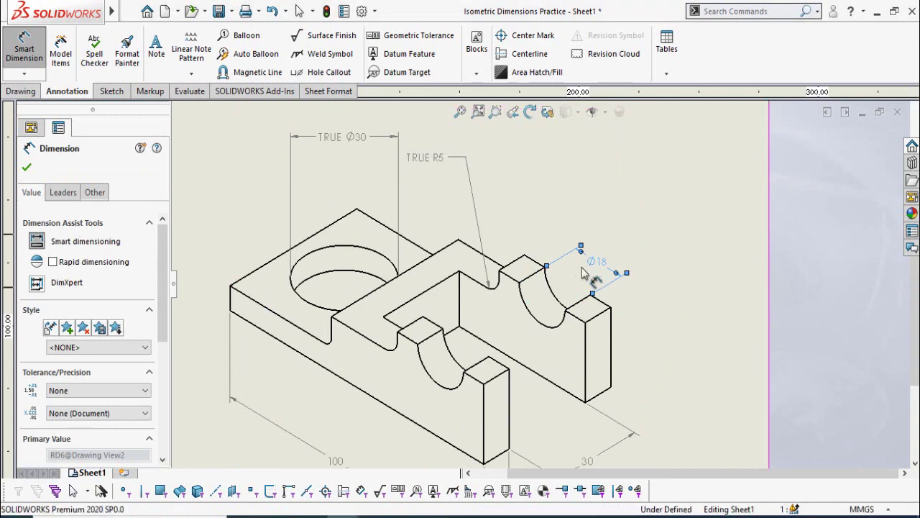
Enable Custom Text Position for Ø18 and choose Broken Leader, Aligned Text
{"action": "left_click", "coordinate": [62, 193]}
{"action": "scroll", "coordinate": [50, 455], "scroll_direction": "down", "scroll_amount": 5}
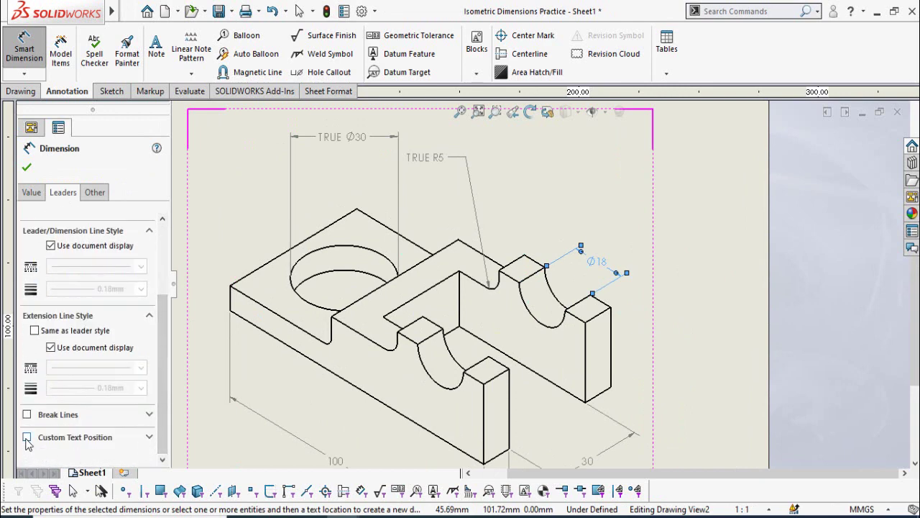
{"action": "left_click", "coordinate": [27, 438]}
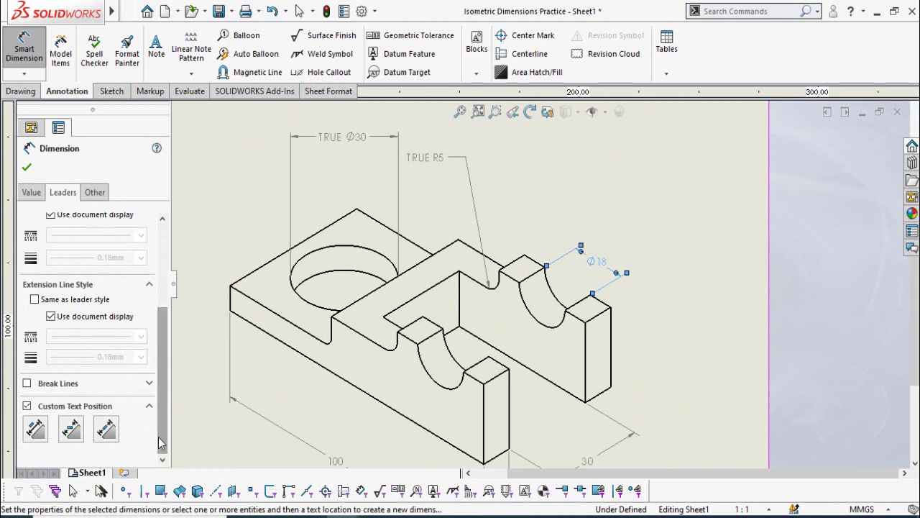
{"action": "left_click", "coordinate": [106, 430]}
{"action": "key", "text": "Escape"}
Zoom to fit, cancel the stray 8 mm dimension, and pick the 100 mm front edge
{"action": "key", "text": "f"}
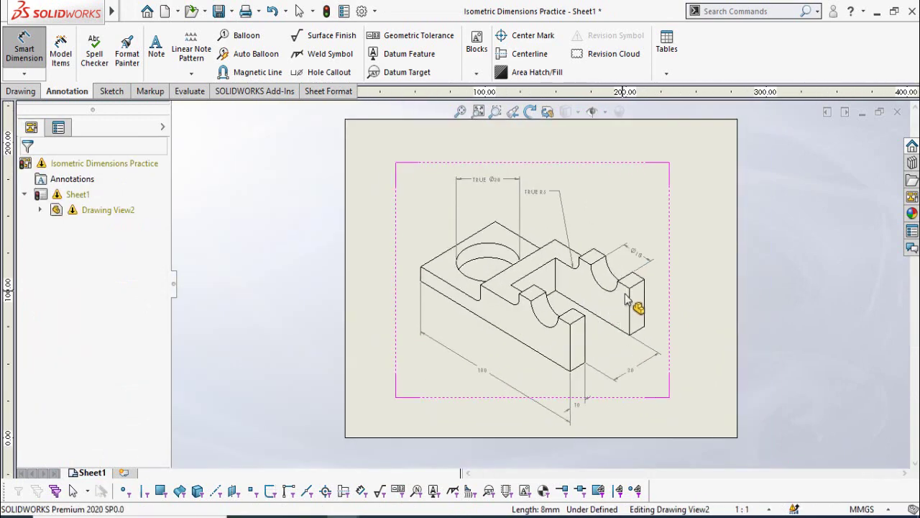
{"action": "scroll", "coordinate": [408, 295], "scroll_direction": "down", "scroll_amount": 3}
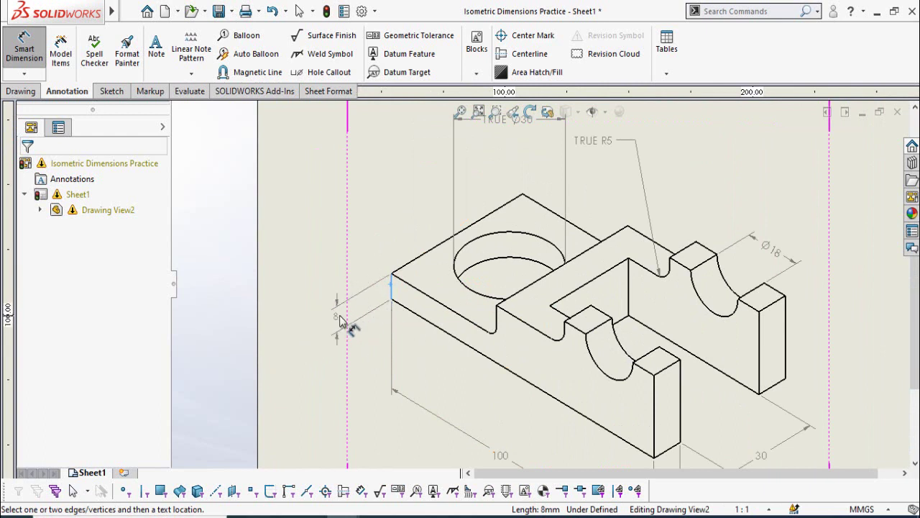
{"action": "key", "text": "Escape"}
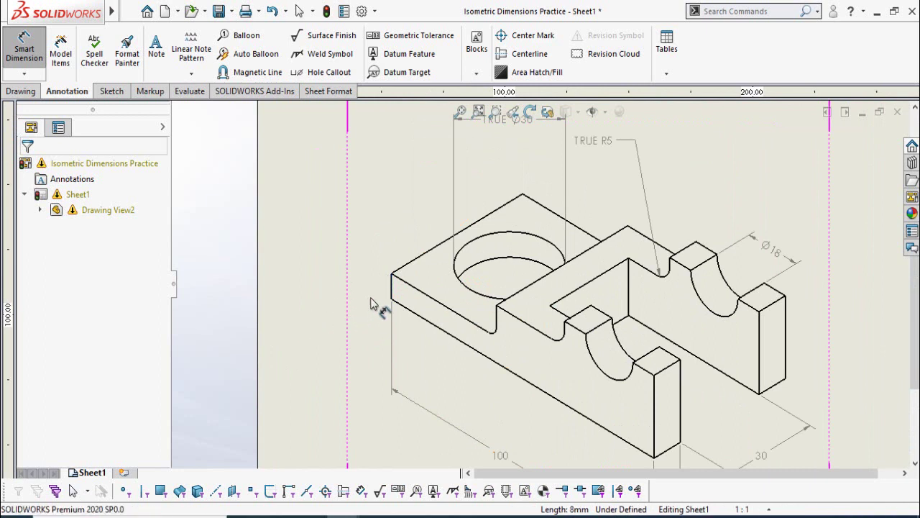
{"action": "left_click", "coordinate": [408, 312]}
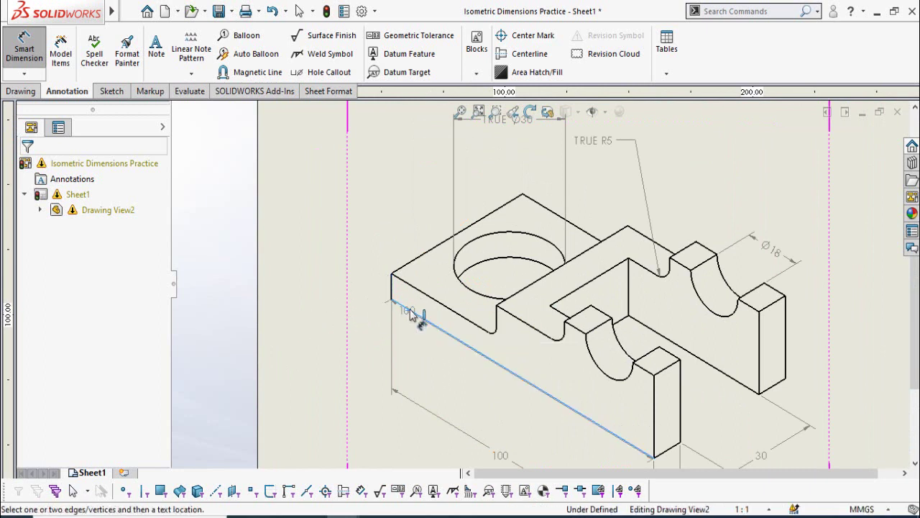